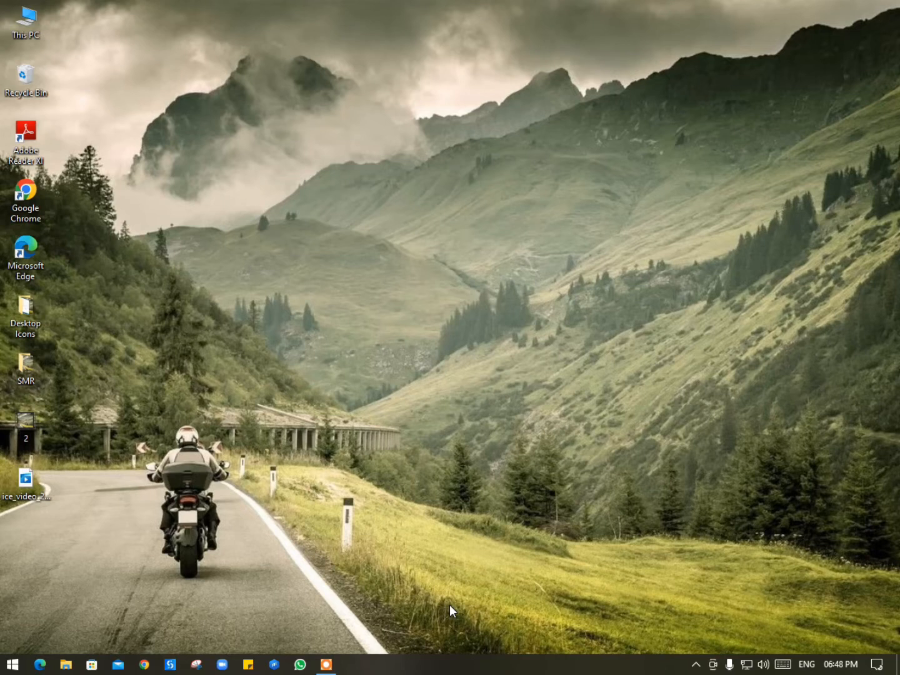
Step: Launch Chrome, search for uipath, and go from uipath.com to the free 60-day trial sign-up
{"action": "double_click", "coordinate": [30, 190]}
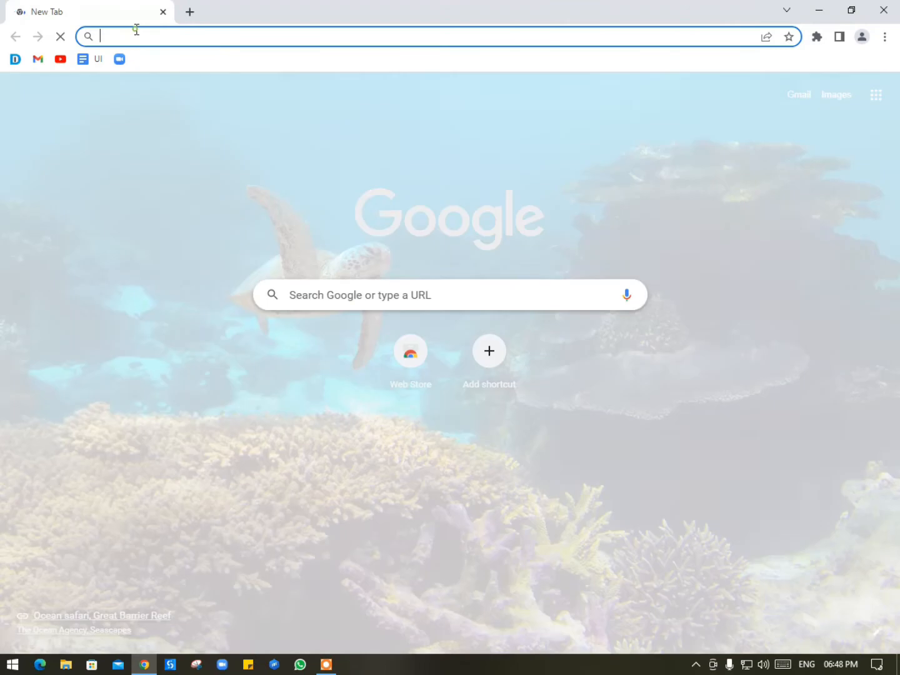
{"action": "type", "text": "uip"}
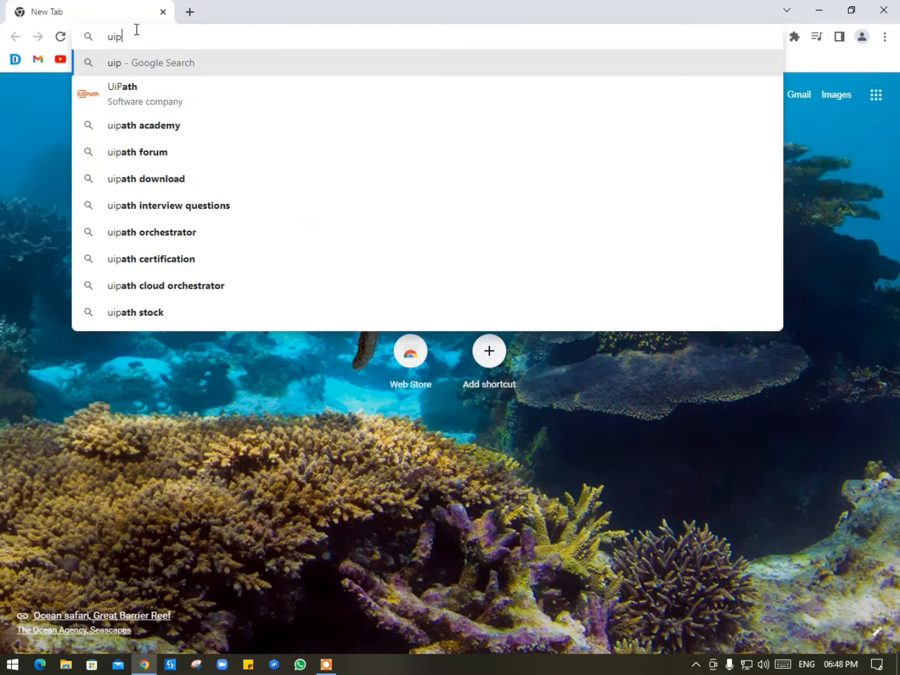
{"action": "key", "text": "Down"}
{"action": "key", "text": "Return"}
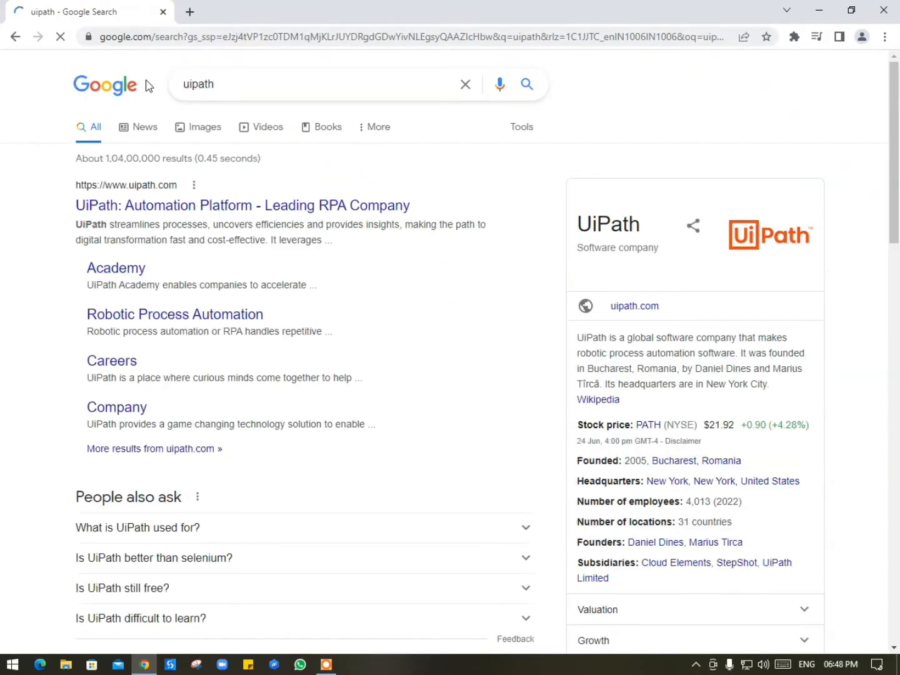
{"action": "left_click", "coordinate": [130, 207]}
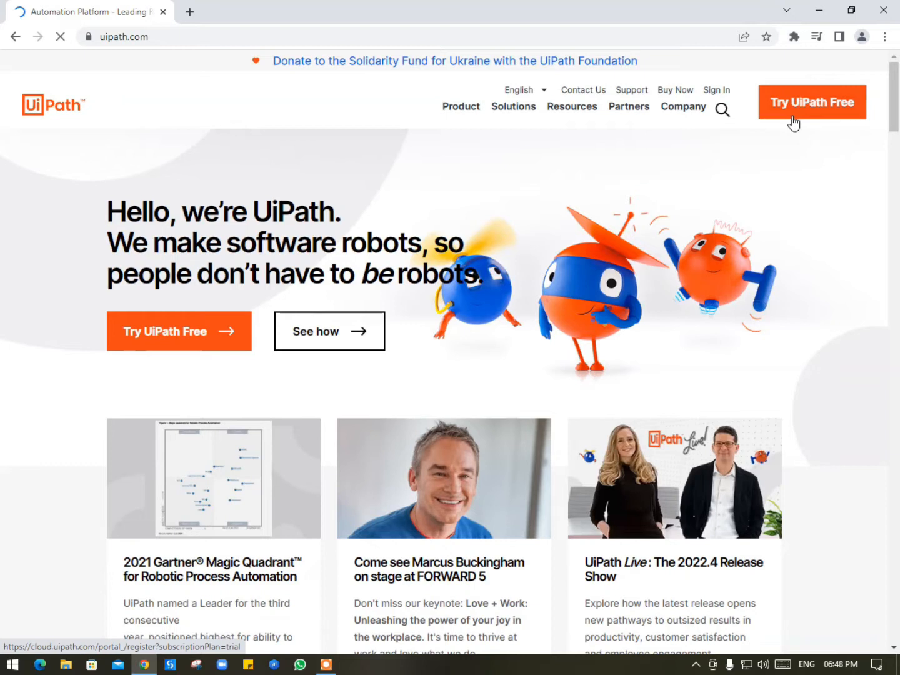
{"action": "left_click", "coordinate": [839, 111]}
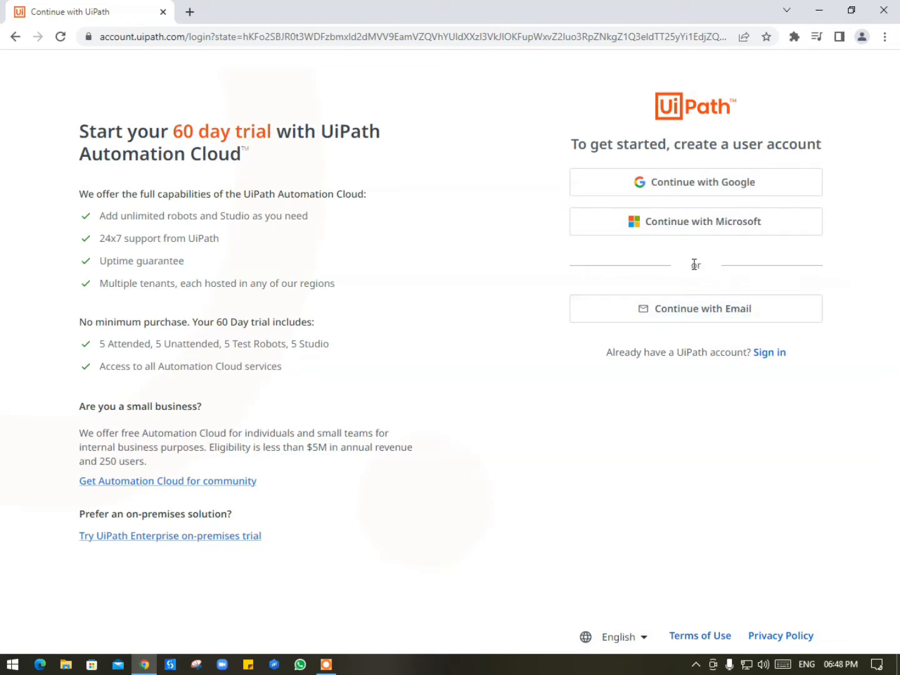
Step: Choose Continue with Google and submit the Google account e-mail address
{"action": "left_click", "coordinate": [715, 185]}
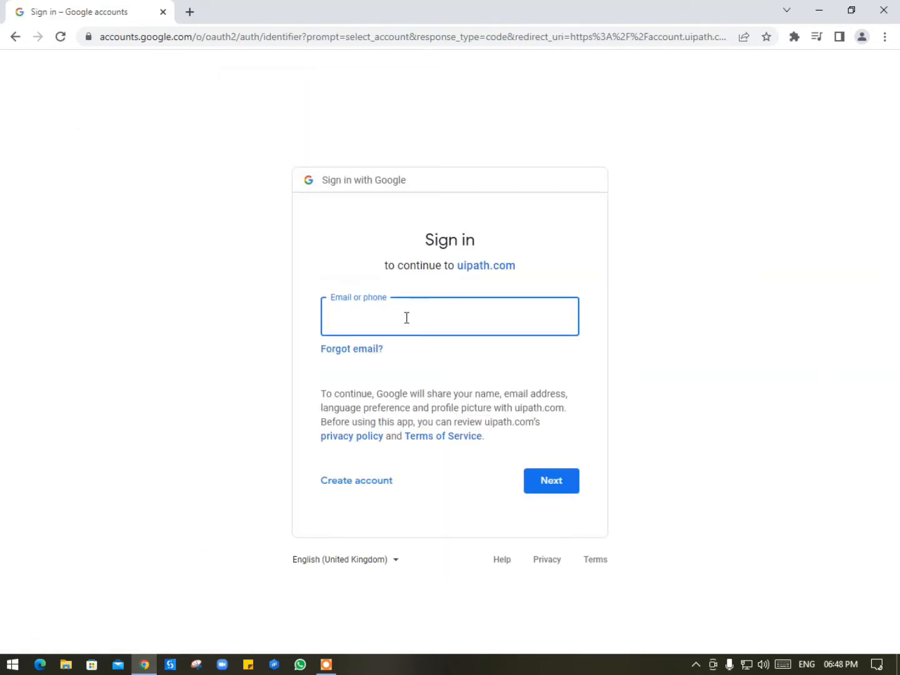
{"action": "key", "text": "Return"}
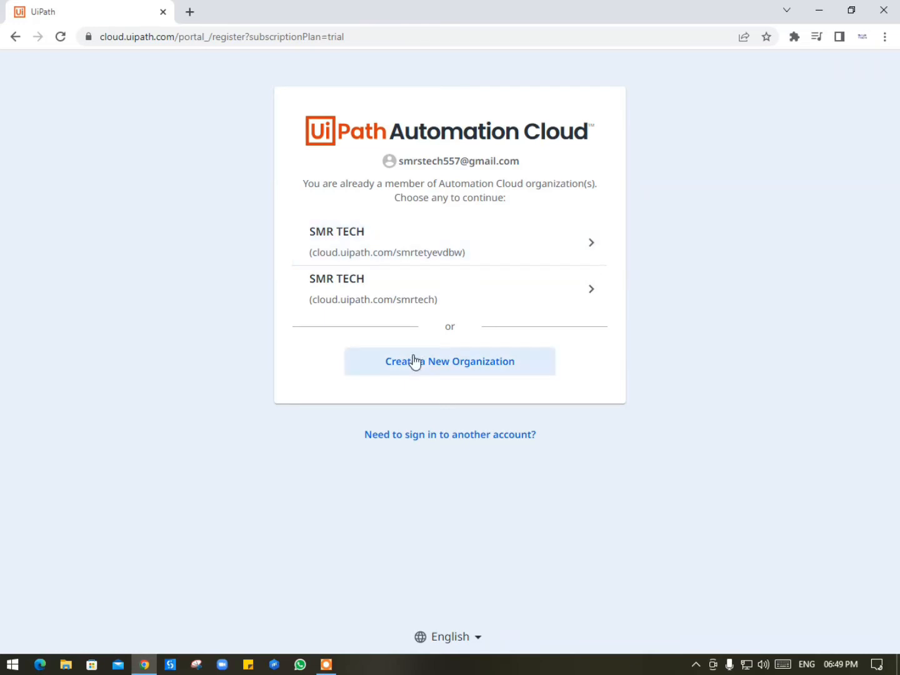
Step: Start a new organization and submit the profile step with job title RPA
{"action": "left_click", "coordinate": [489, 368]}
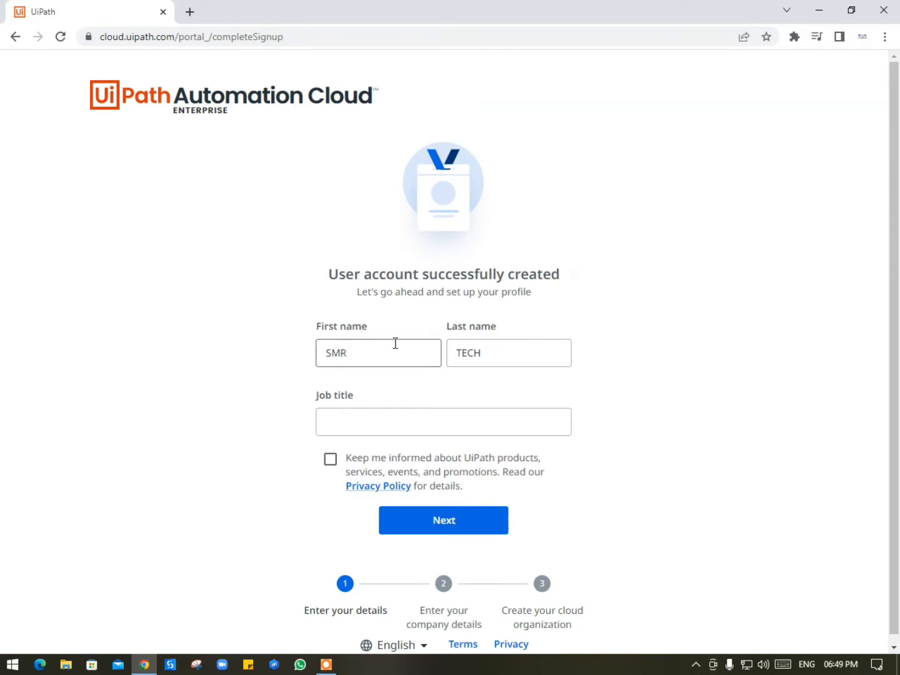
{"action": "left_click", "coordinate": [455, 520]}
{"action": "left_click", "coordinate": [381, 401]}
{"action": "type", "text": "RPA"}
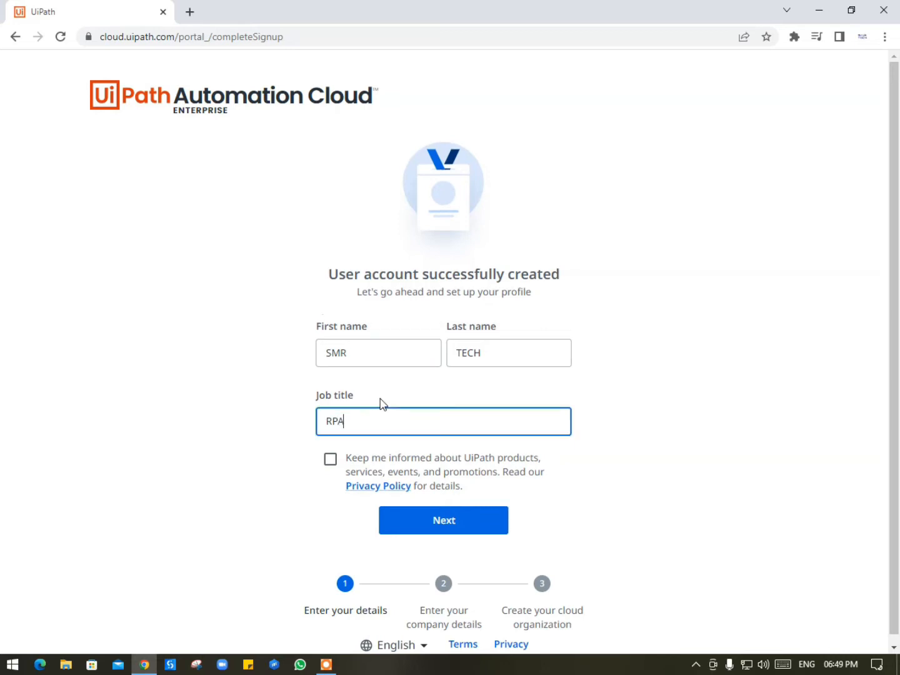
{"action": "left_click", "coordinate": [443, 521]}
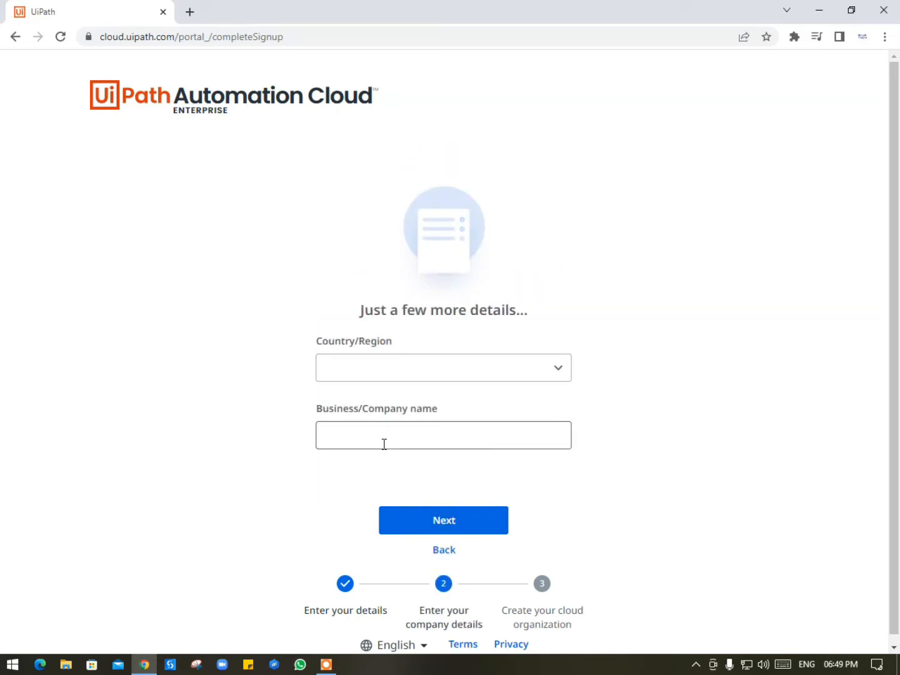
Step: Submit company details: country India, state Telangana, business name SMR TECH
{"action": "left_click", "coordinate": [409, 368]}
{"action": "scroll", "coordinate": [409, 368], "scroll_direction": "down", "scroll_amount": 20}
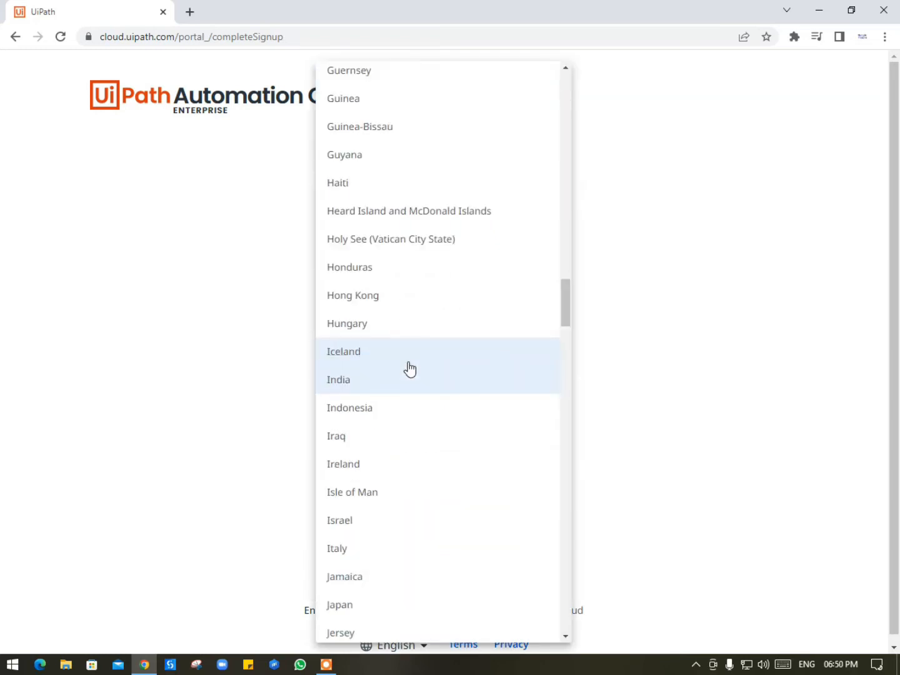
{"action": "left_click", "coordinate": [379, 386]}
{"action": "left_click", "coordinate": [386, 462]}
{"action": "left_click", "coordinate": [398, 418]}
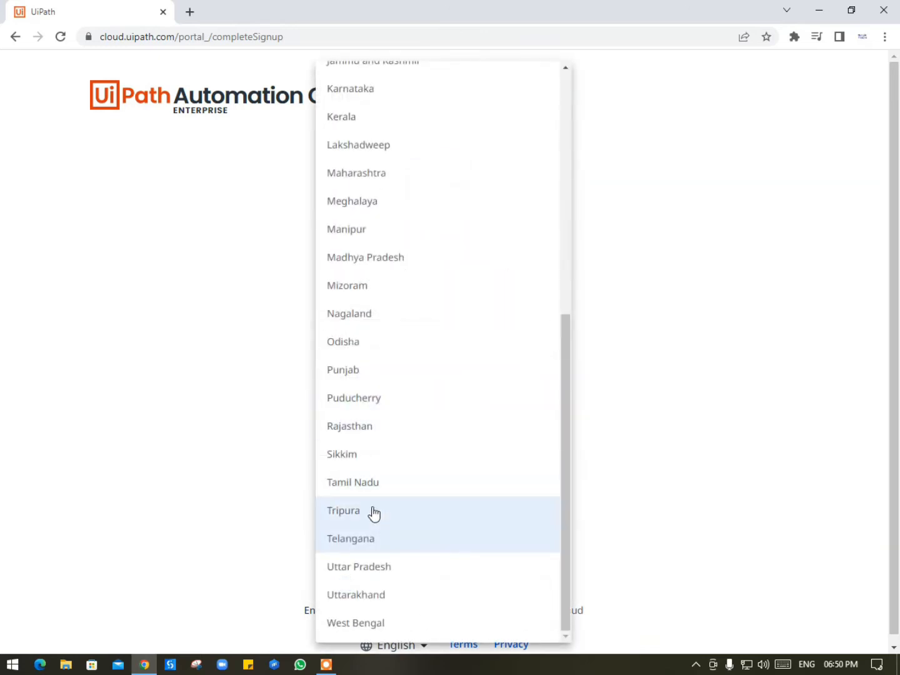
{"action": "left_click", "coordinate": [371, 541]}
{"action": "left_click", "coordinate": [383, 468]}
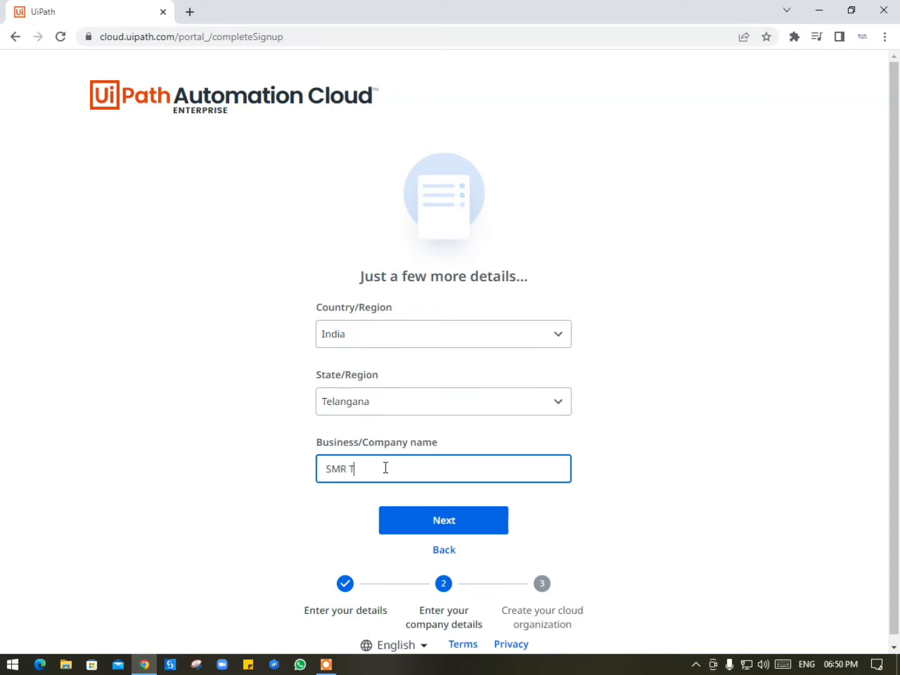
{"action": "left_click", "coordinate": [467, 526]}
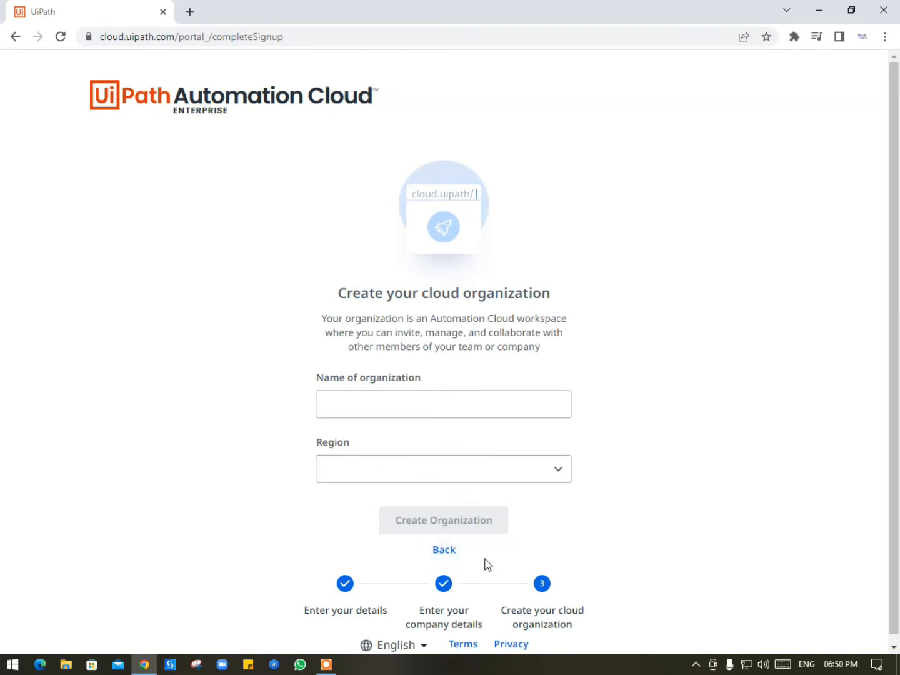
Step: Step back twice through the sign-up wizard, then browse back to the existing organizations page
{"action": "left_click", "coordinate": [451, 556]}
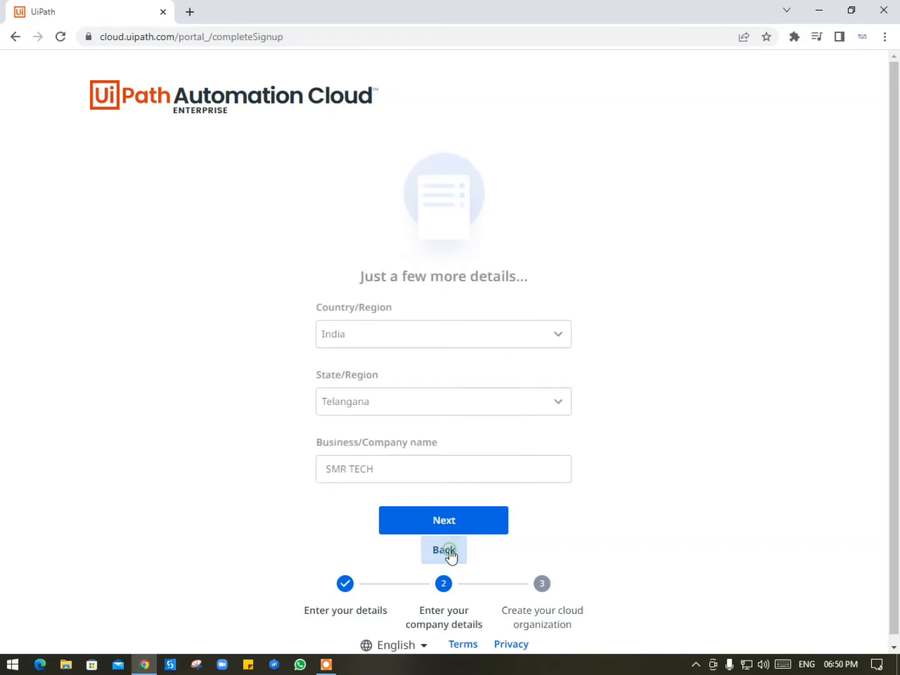
{"action": "left_click", "coordinate": [451, 555]}
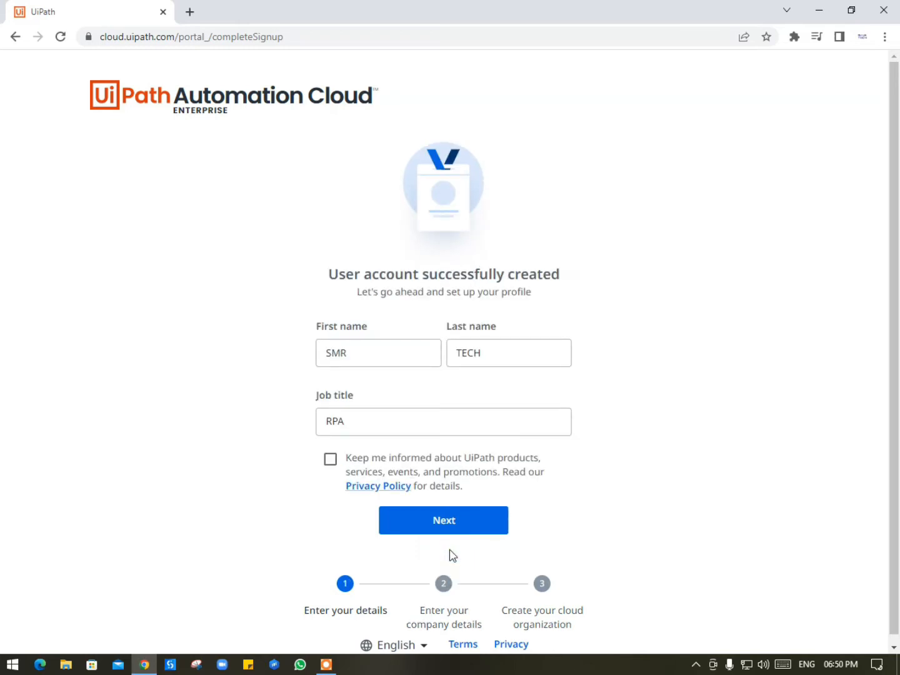
{"action": "left_click", "coordinate": [17, 37]}
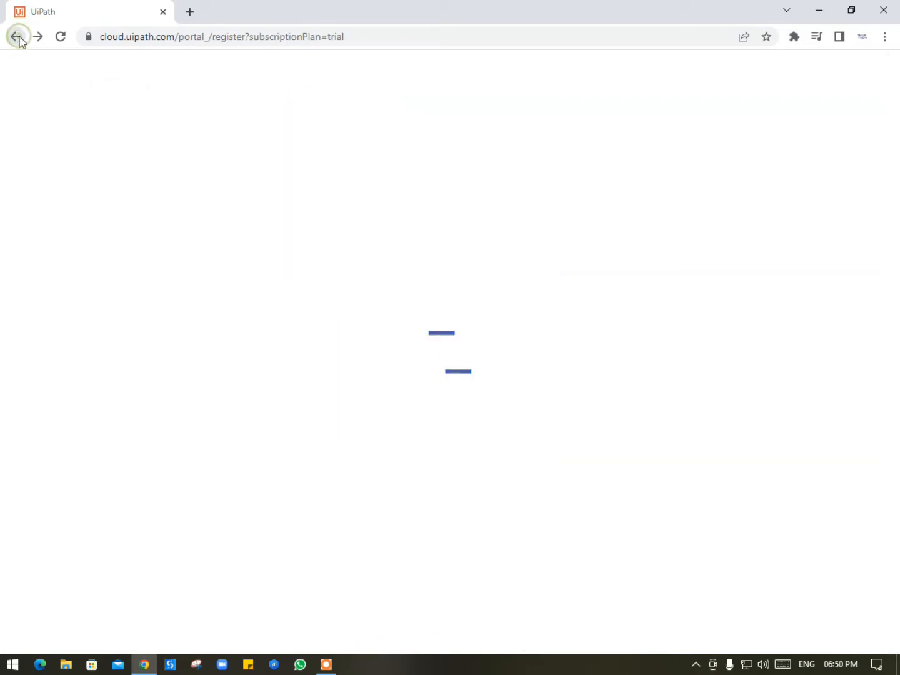
Step: Open the first SMR TECH organization's Home page, then minimize Chrome to the desktop
{"action": "left_click", "coordinate": [392, 245]}
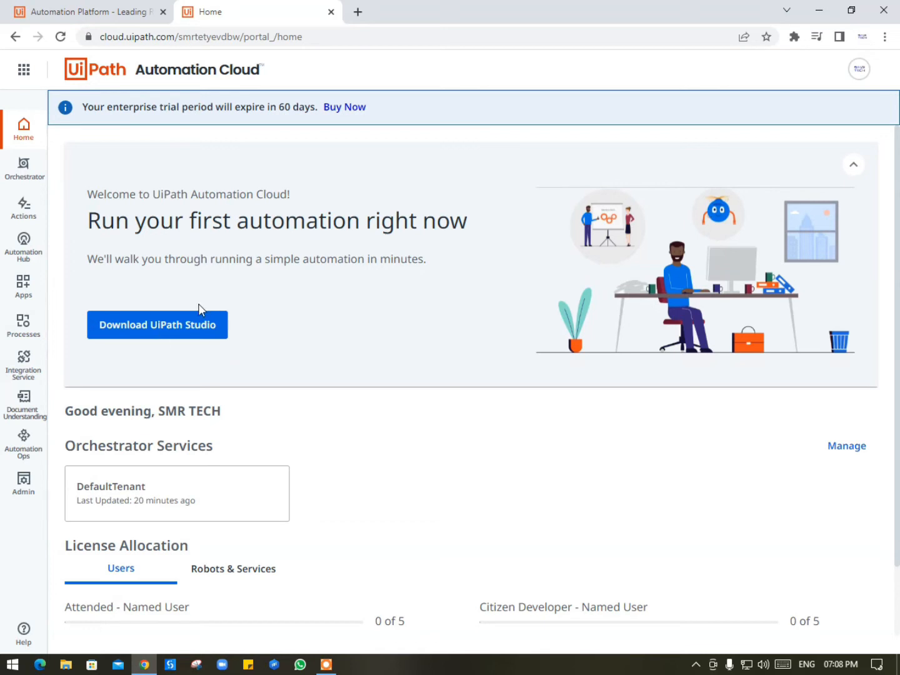
{"action": "left_click", "coordinate": [819, 10]}
Step: Run UiPathStudioCommunity from This PC > Downloads > Programs and minimize the Explorer window
{"action": "double_click", "coordinate": [26, 19]}
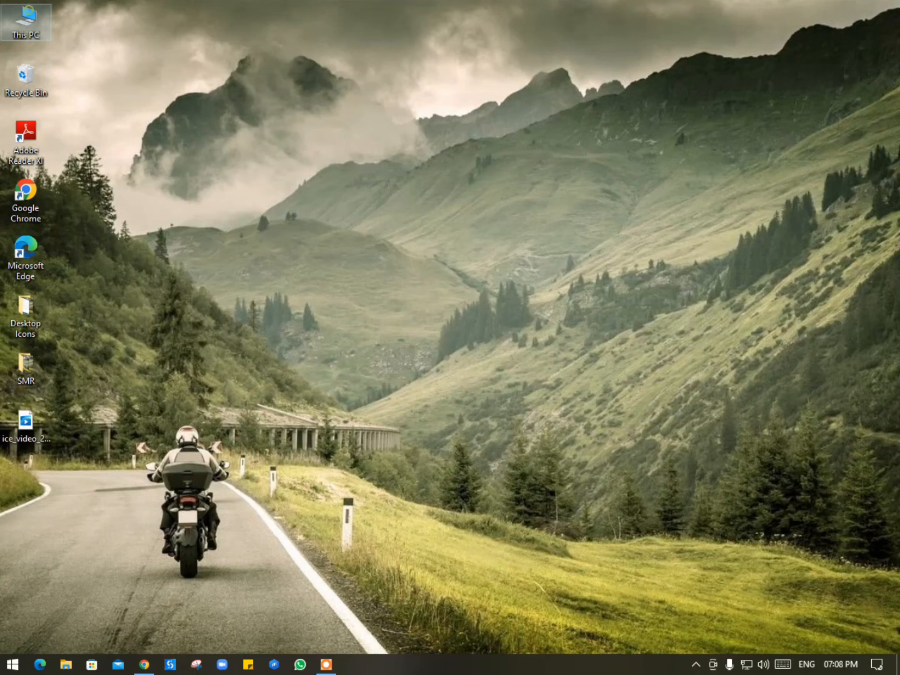
{"action": "left_click", "coordinate": [64, 182]}
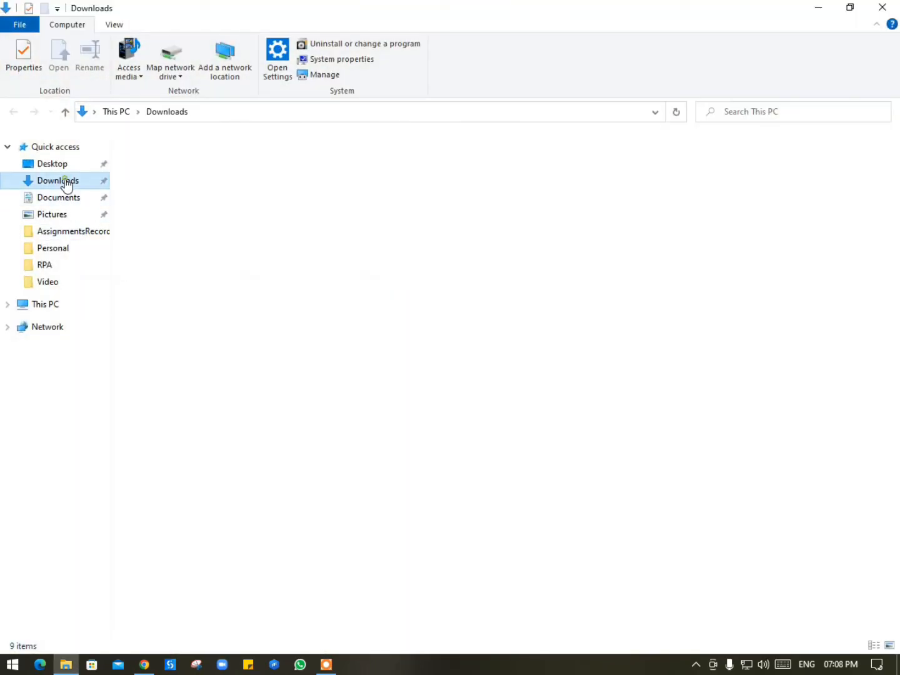
{"action": "double_click", "coordinate": [161, 204]}
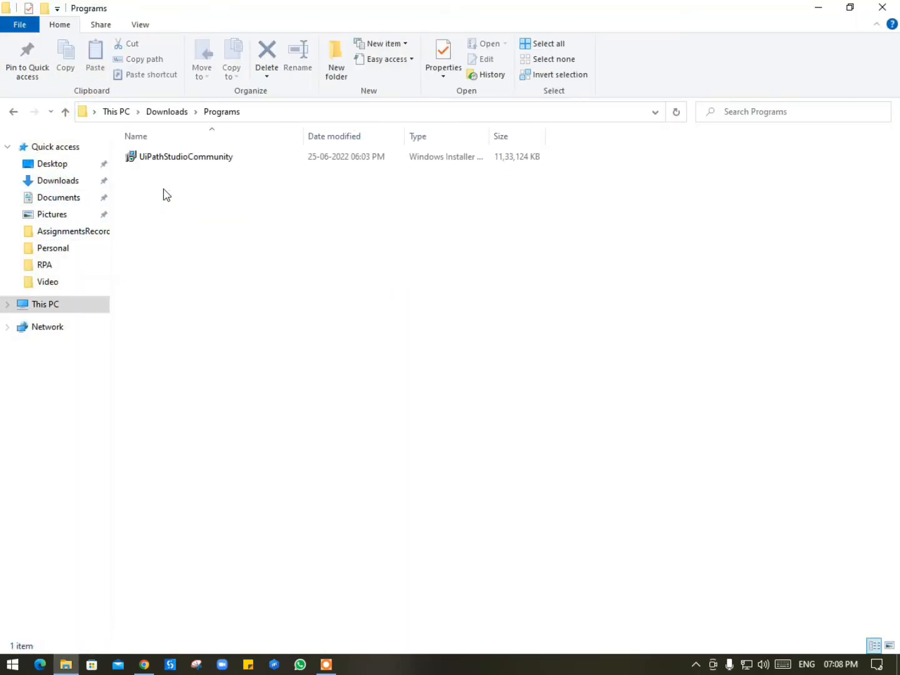
{"action": "double_click", "coordinate": [212, 158]}
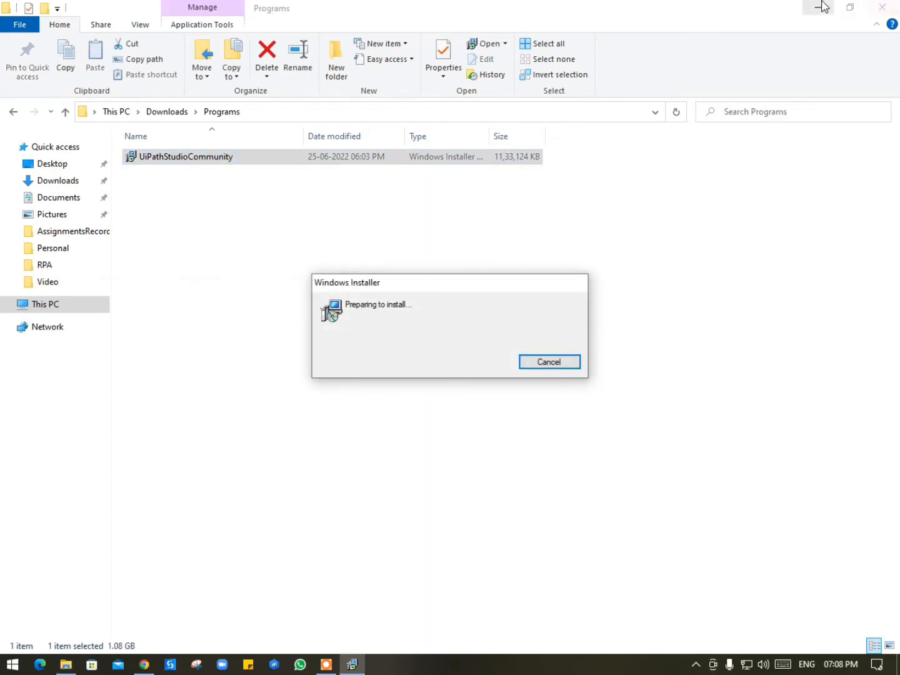
{"action": "left_click", "coordinate": [818, 7]}
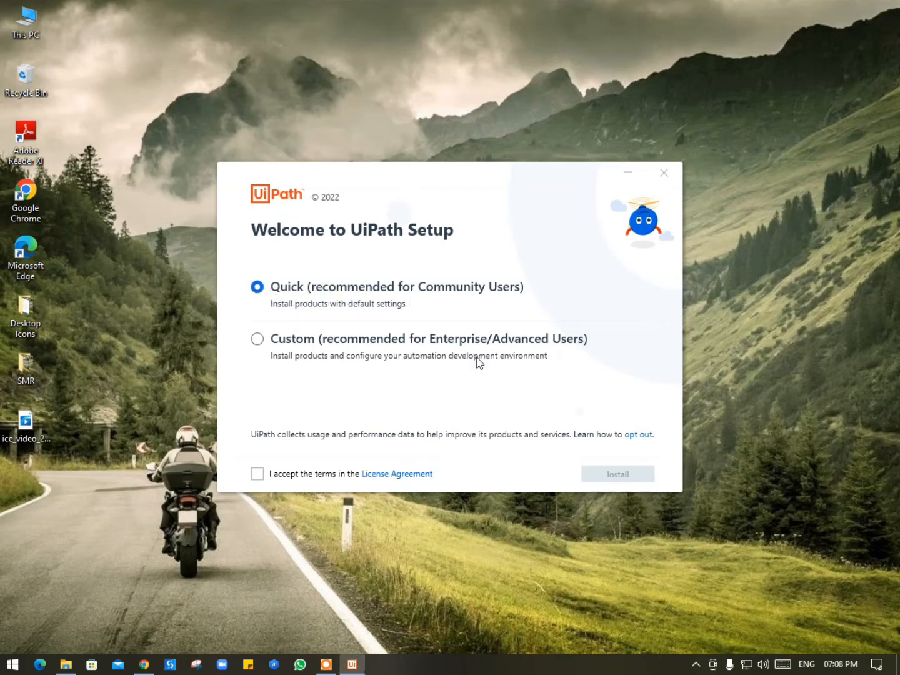
Step: Accept the licence agreement and start the Quick installation
{"action": "left_click", "coordinate": [266, 476]}
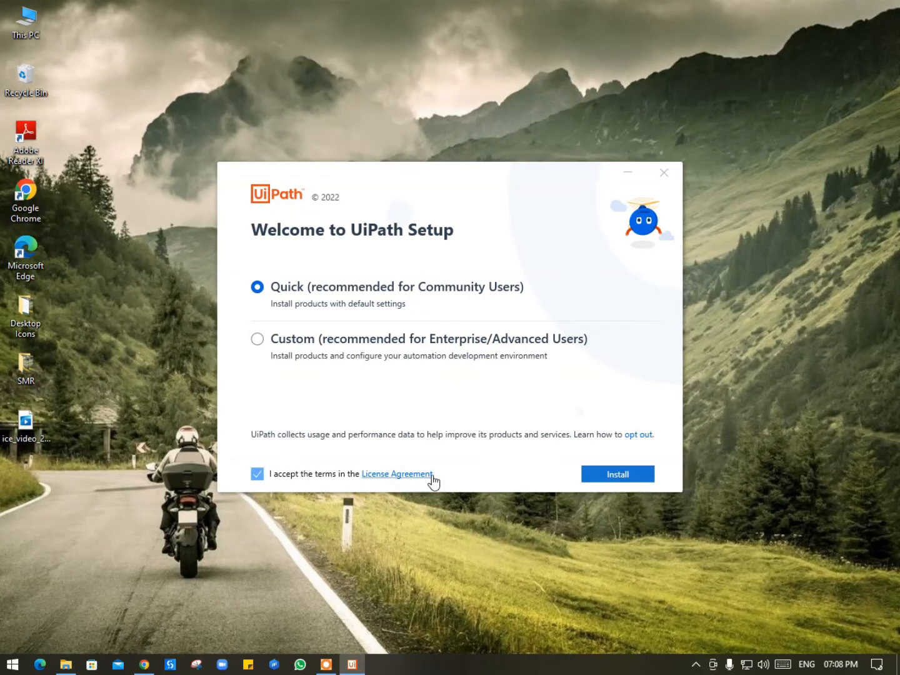
{"action": "left_click", "coordinate": [621, 476]}
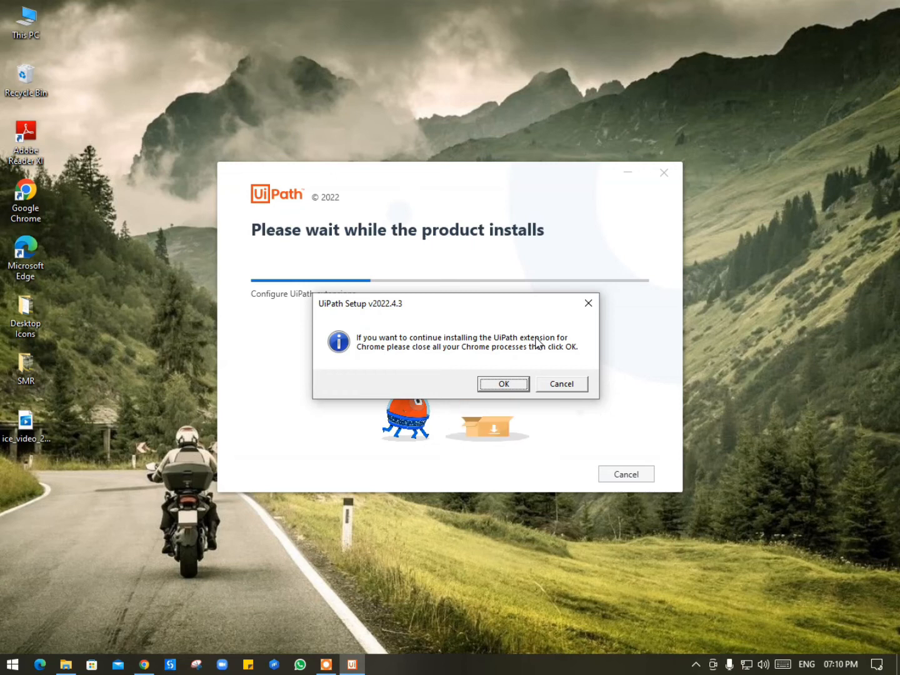
Step: Close Chrome, approve the Chrome and Edge extension installs, and allow force-closing Edge
{"action": "right_click", "coordinate": [145, 666]}
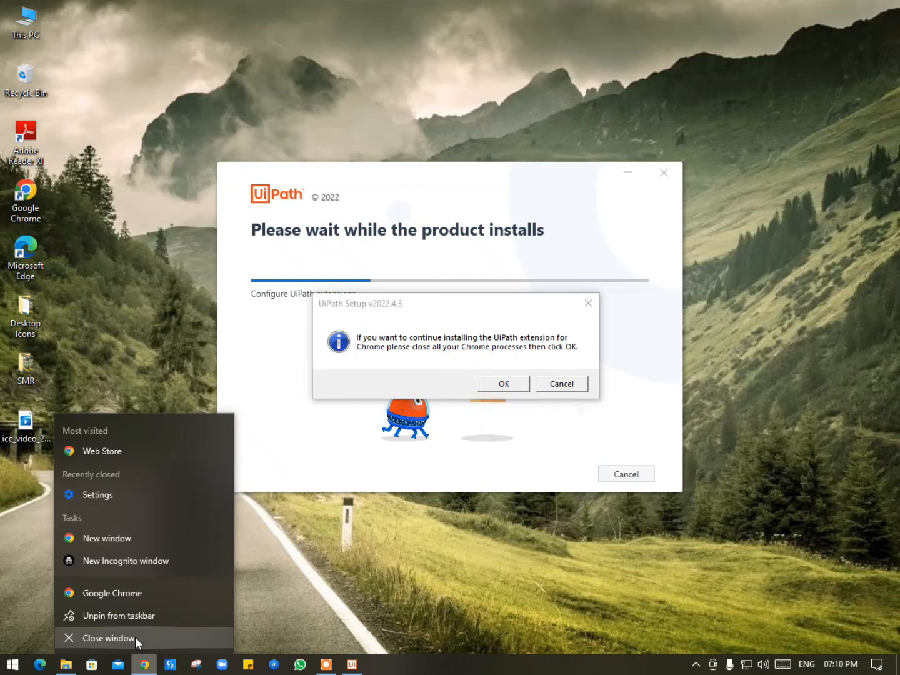
{"action": "left_click", "coordinate": [135, 637]}
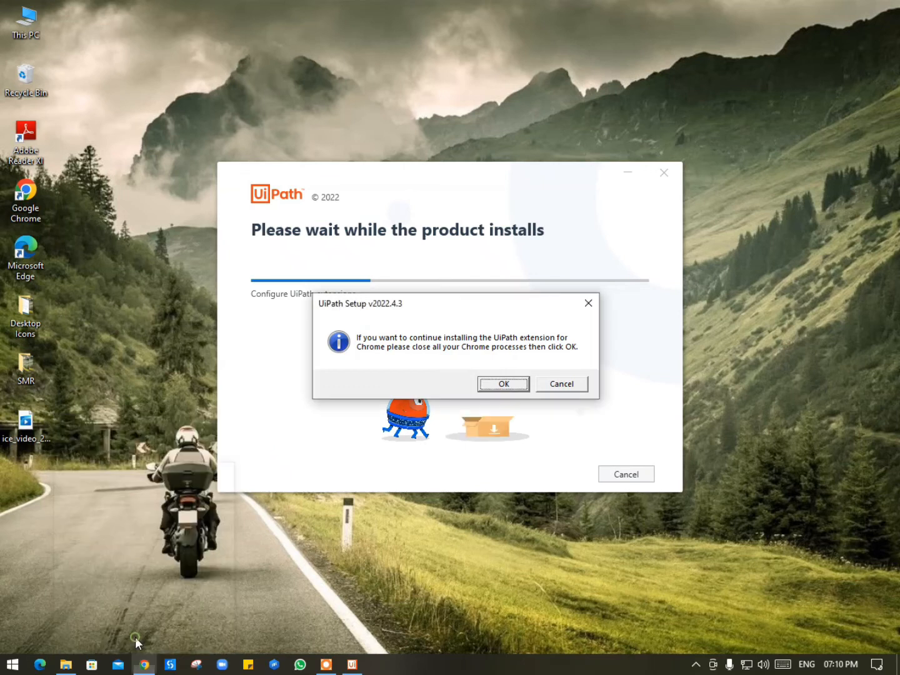
{"action": "left_click", "coordinate": [503, 384]}
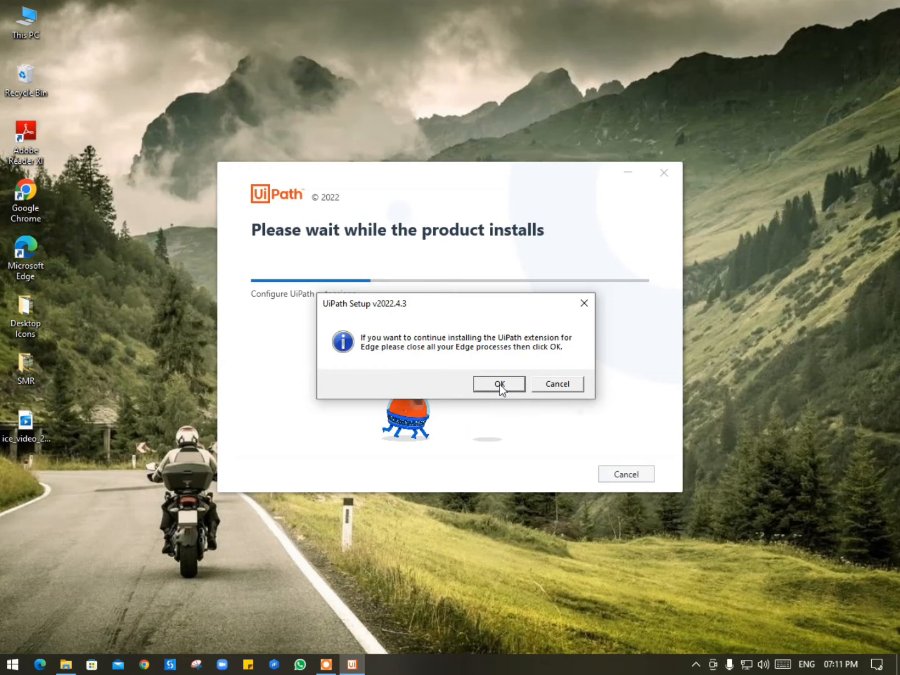
{"action": "left_click", "coordinate": [500, 384]}
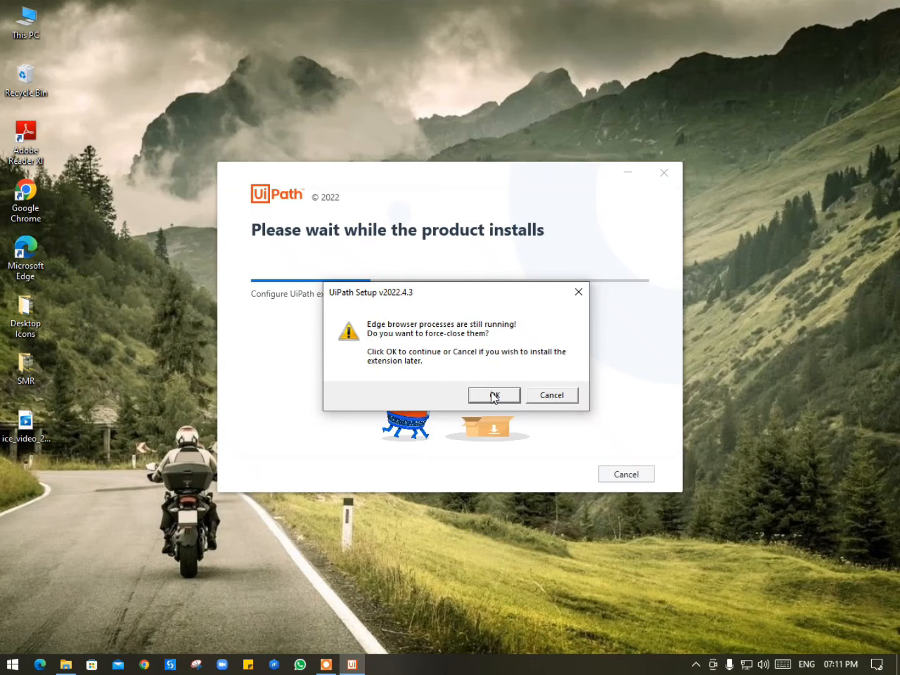
{"action": "left_click", "coordinate": [493, 396]}
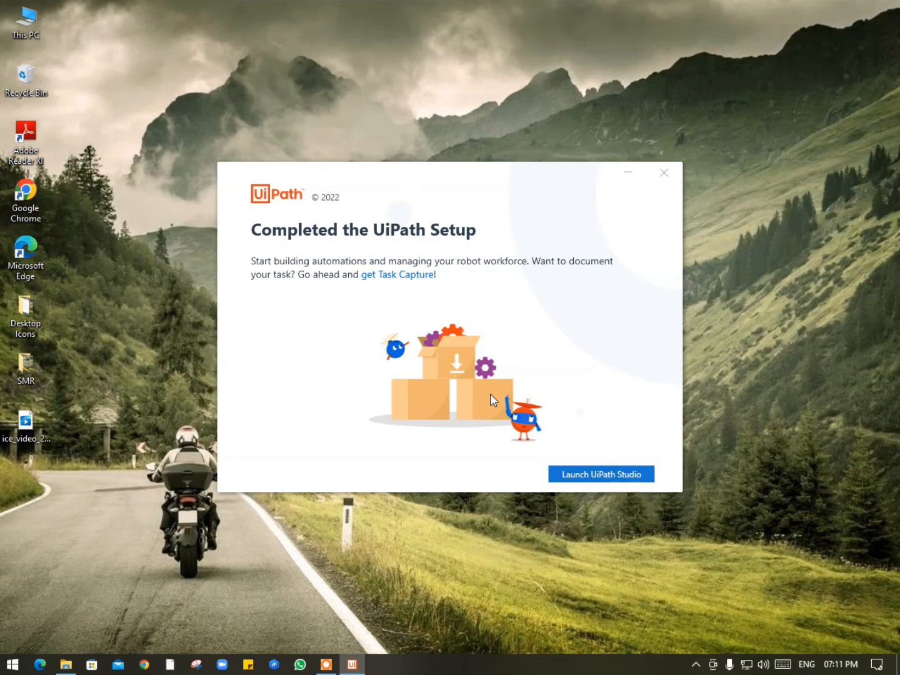
Step: Launch Studio, sign in via cloud.uipath.com, enable the UiPath Web Automation extension, and maximize Chrome
{"action": "left_click", "coordinate": [594, 476]}
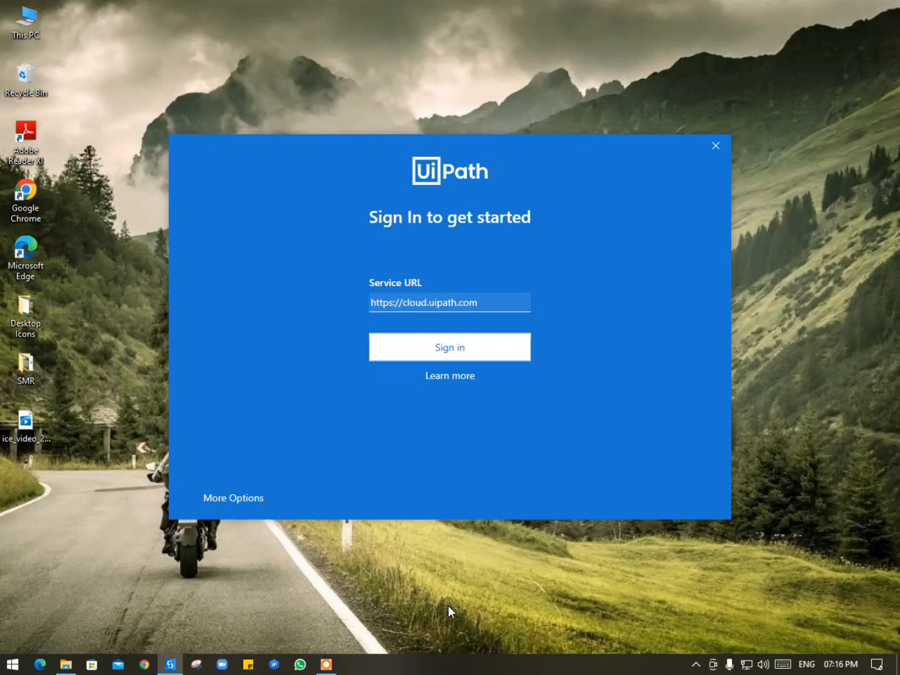
{"action": "left_click", "coordinate": [457, 340]}
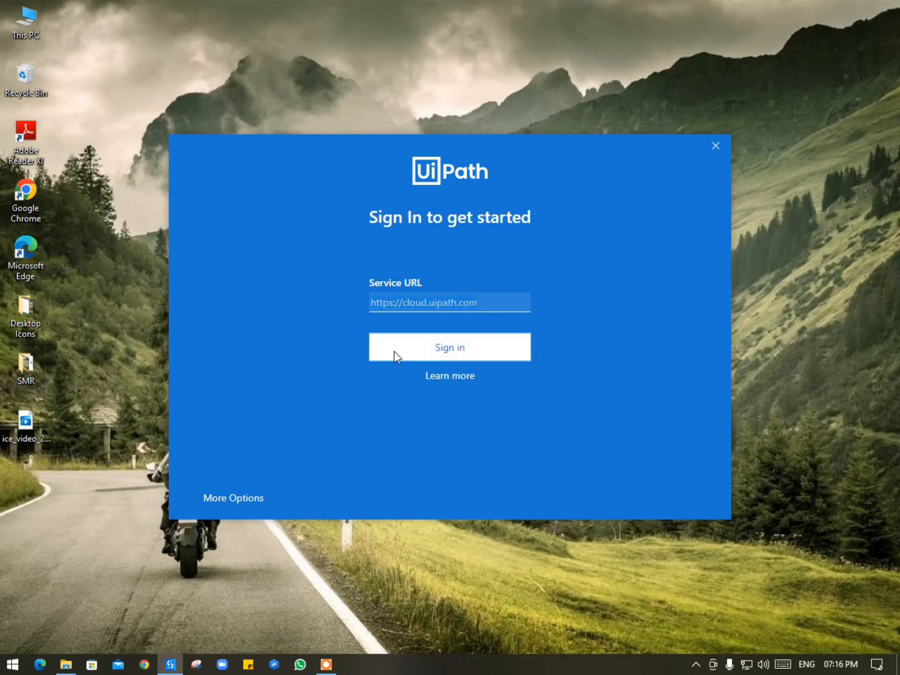
{"action": "left_click", "coordinate": [495, 297]}
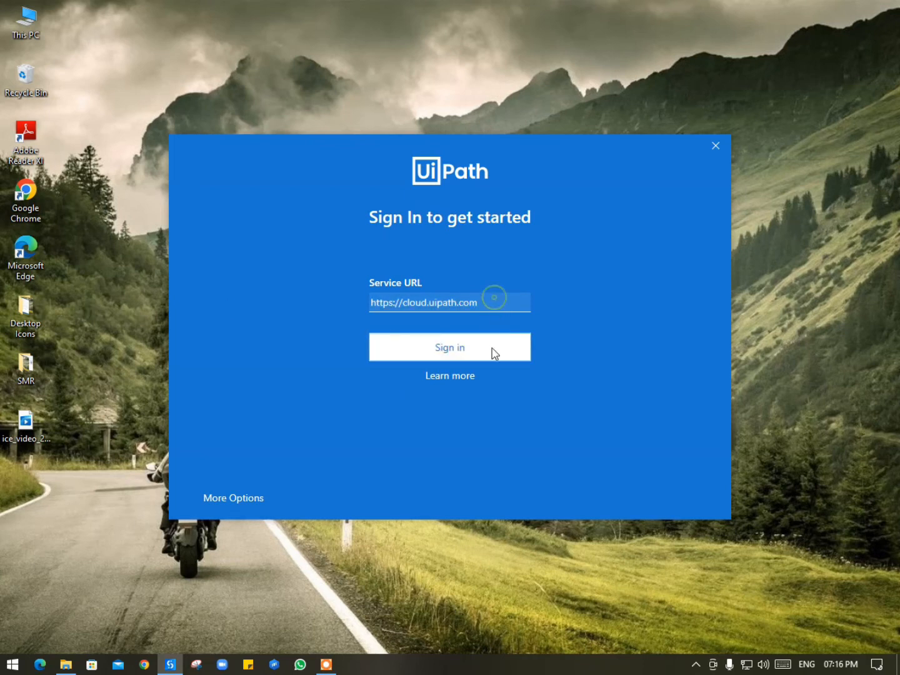
{"action": "left_click", "coordinate": [458, 350]}
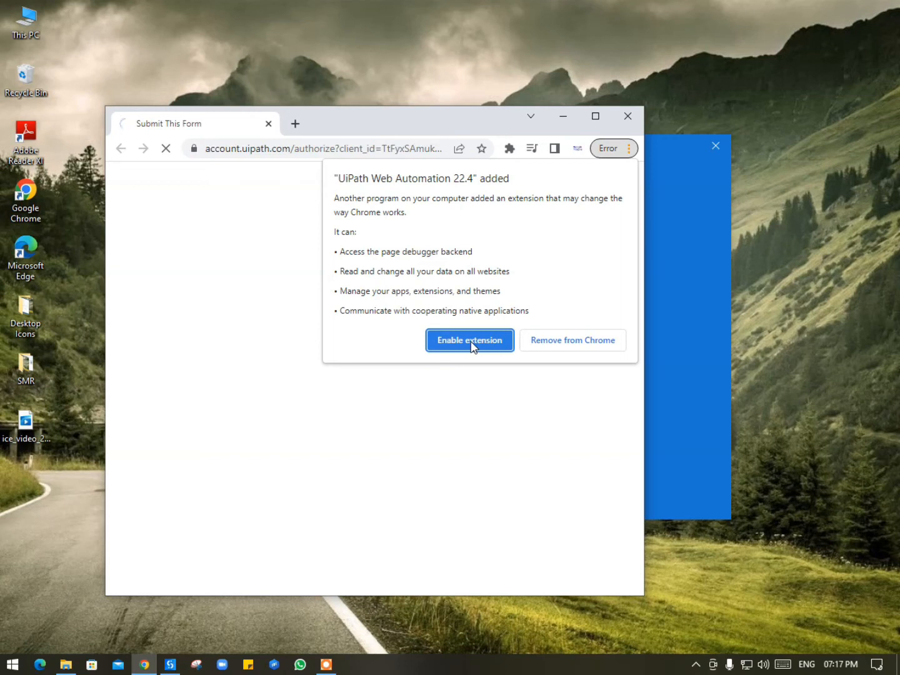
{"action": "left_click", "coordinate": [470, 341]}
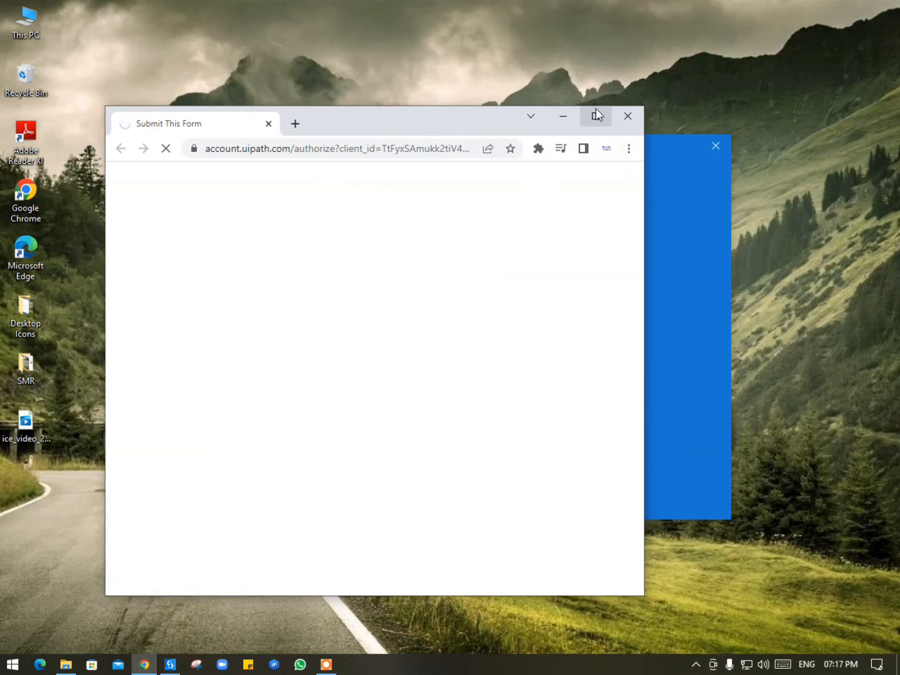
{"action": "left_click", "coordinate": [596, 116]}
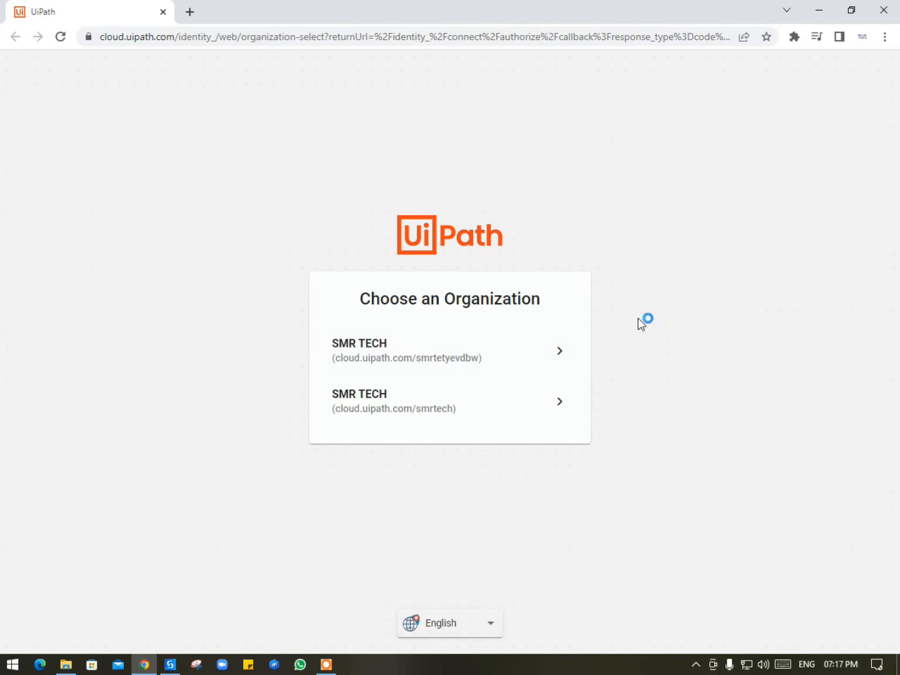
Step: Select the first SMR TECH organization and let the browser return sign-in to UiPath Studio
{"action": "left_click", "coordinate": [416, 352]}
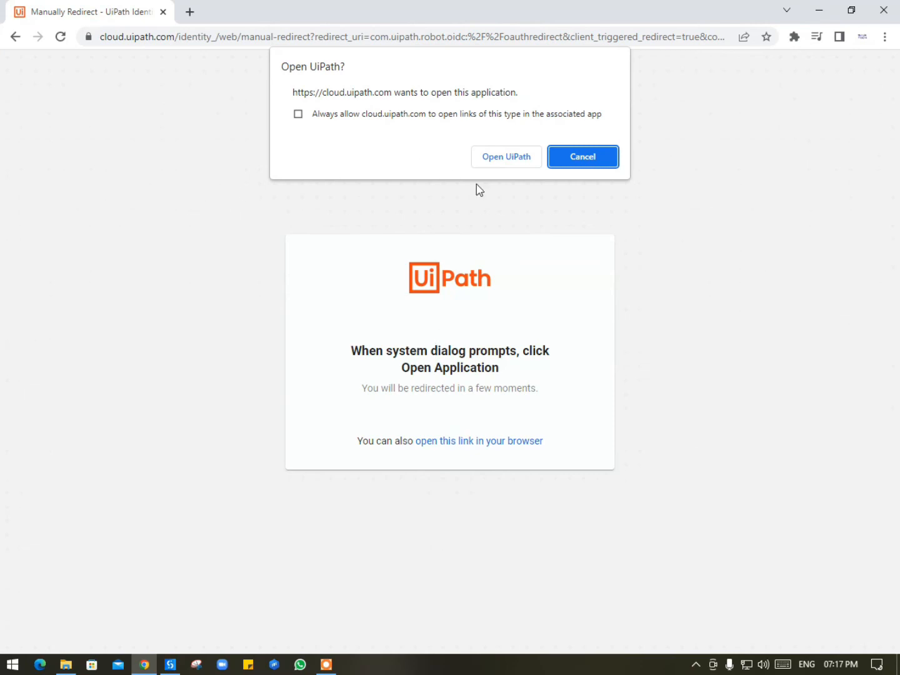
{"action": "left_click", "coordinate": [505, 157]}
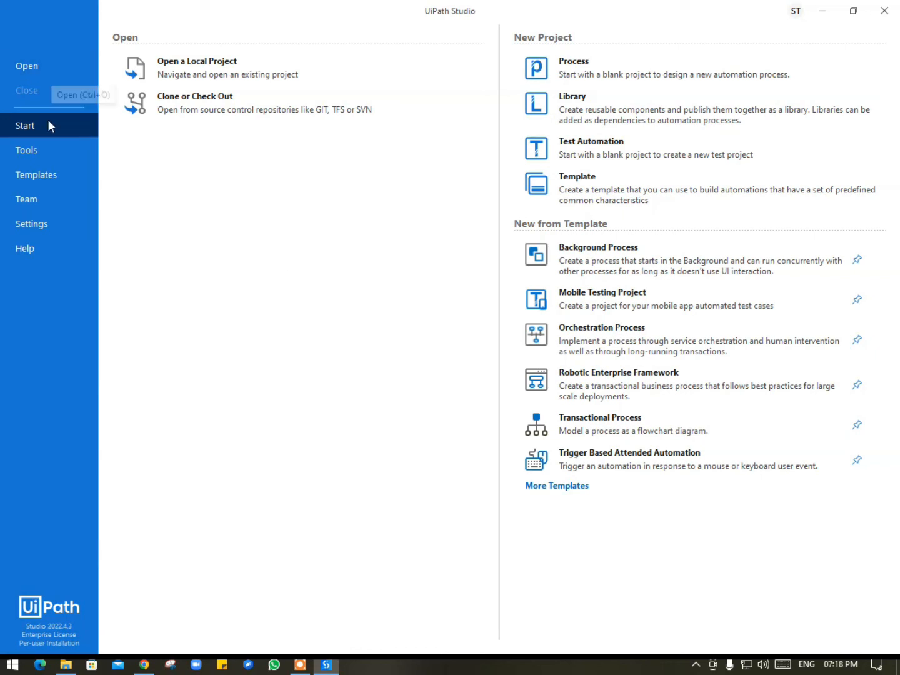
Step: Browse the Tools (UiPath Extensions), Templates, Team and Settings pages, then return to Start
{"action": "left_click", "coordinate": [42, 148]}
{"action": "left_click", "coordinate": [185, 112]}
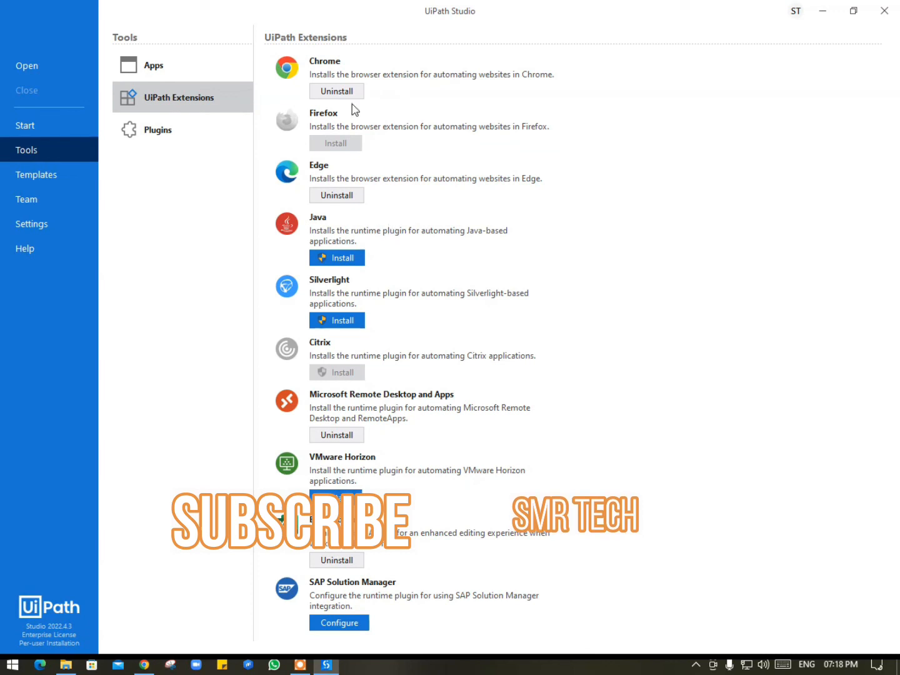
{"action": "left_click", "coordinate": [24, 175]}
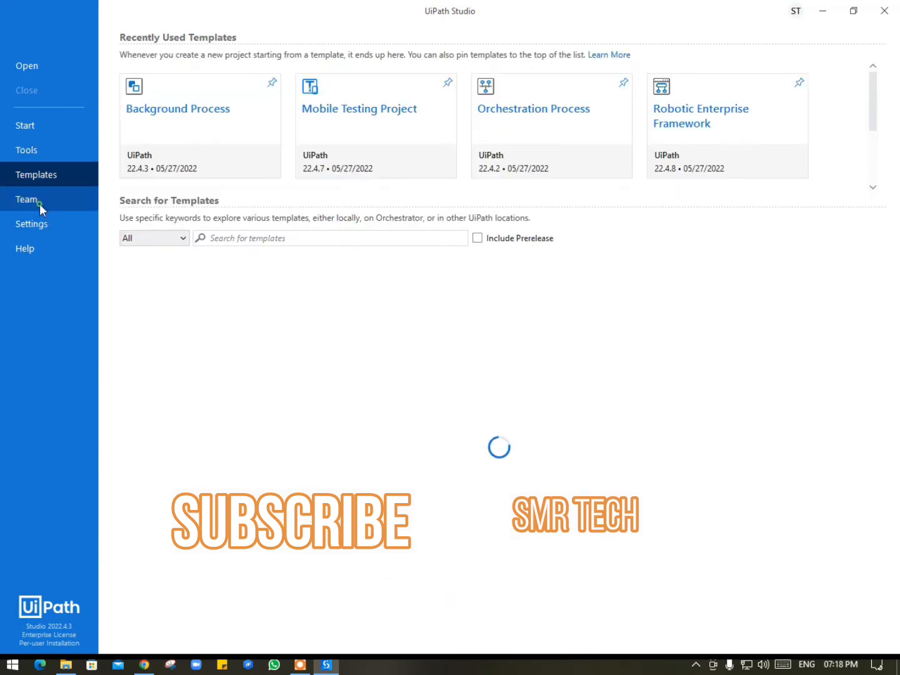
{"action": "left_click", "coordinate": [39, 203]}
{"action": "left_click", "coordinate": [39, 223]}
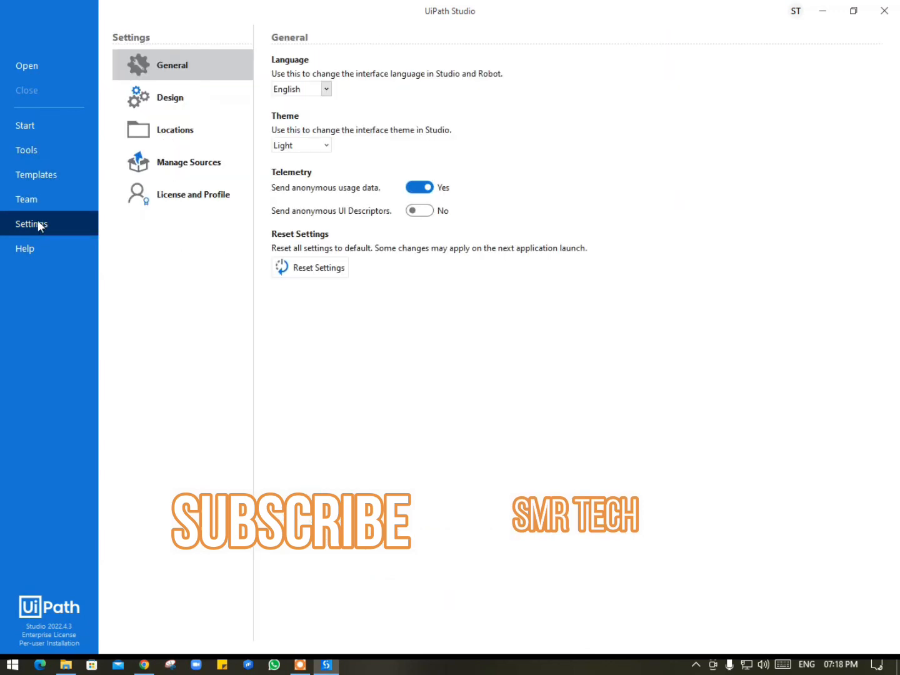
{"action": "left_click", "coordinate": [41, 127]}
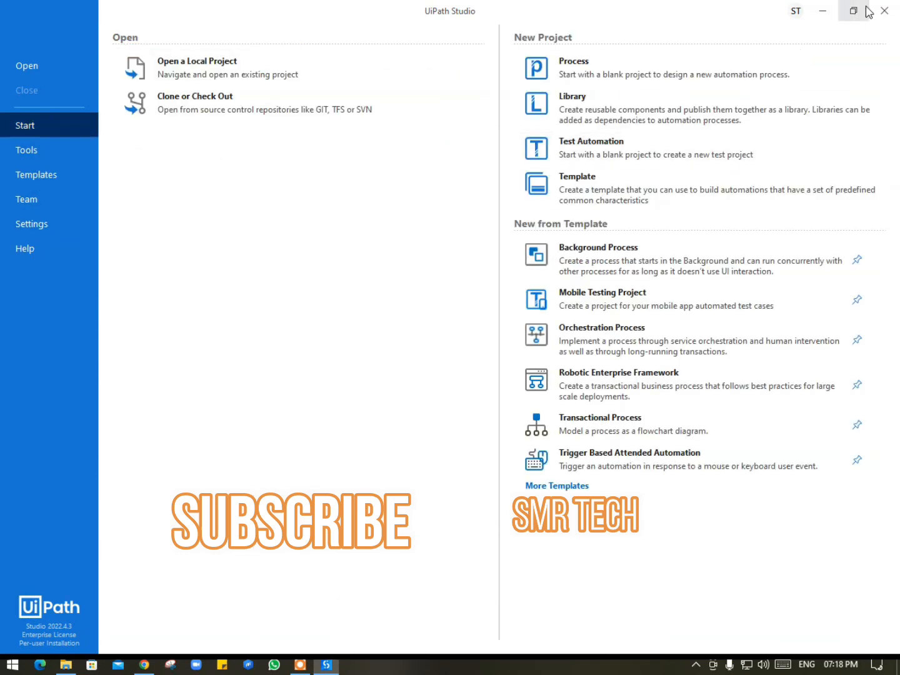
Step: Minimize Studio and Chrome, then refresh the Windows desktop
{"action": "left_click", "coordinate": [821, 13]}
{"action": "left_click", "coordinate": [822, 10]}
{"action": "right_click", "coordinate": [362, 128]}
{"action": "left_click", "coordinate": [383, 168]}
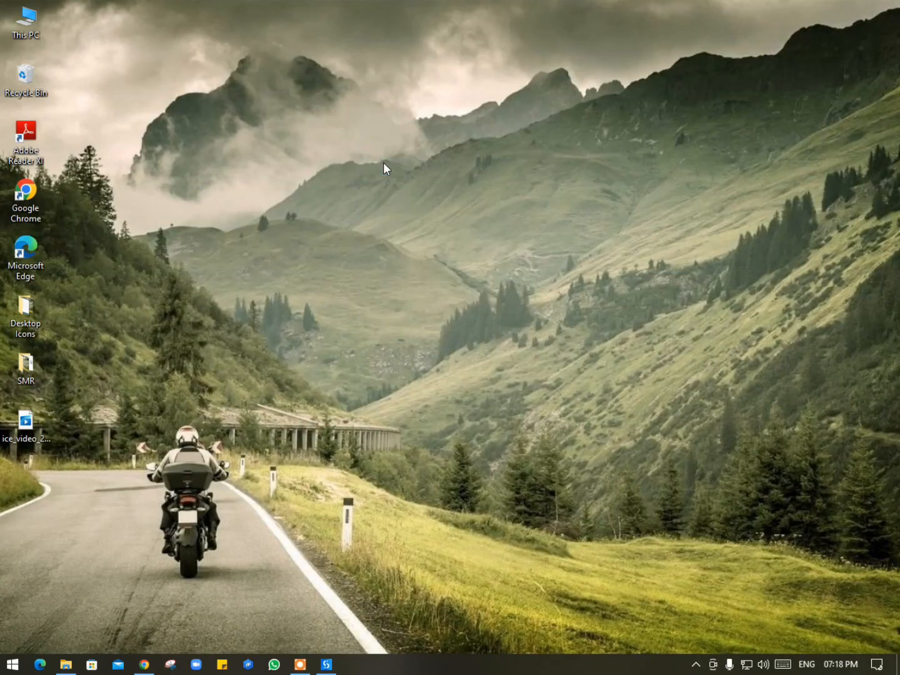